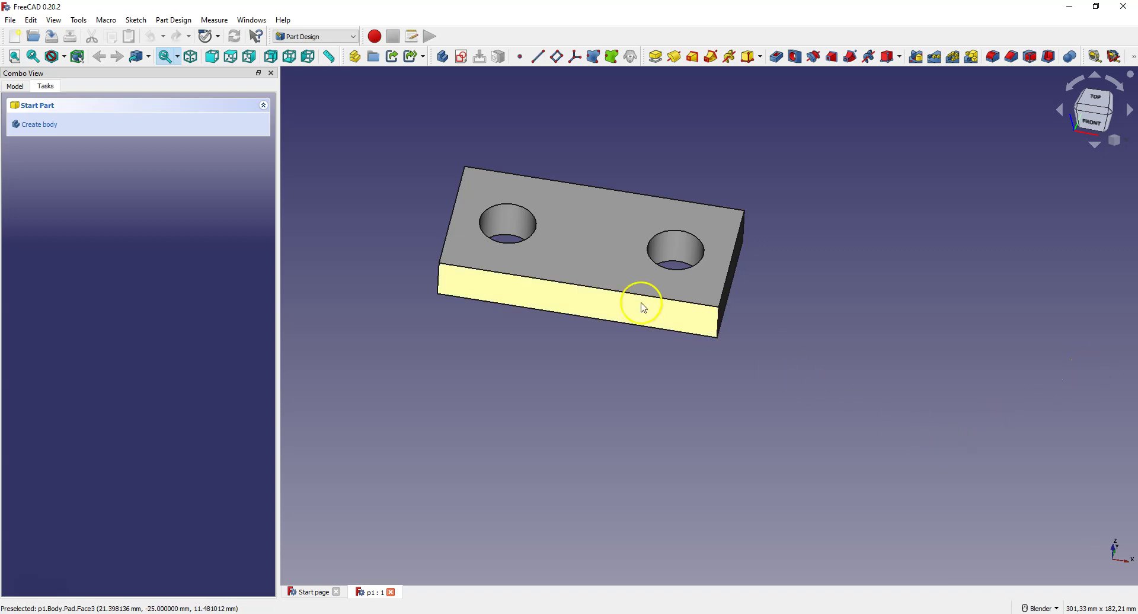
- Fillet the plate's long front top edge with a 5 mm radius
{"action": "left_click", "coordinate": [623, 292]}
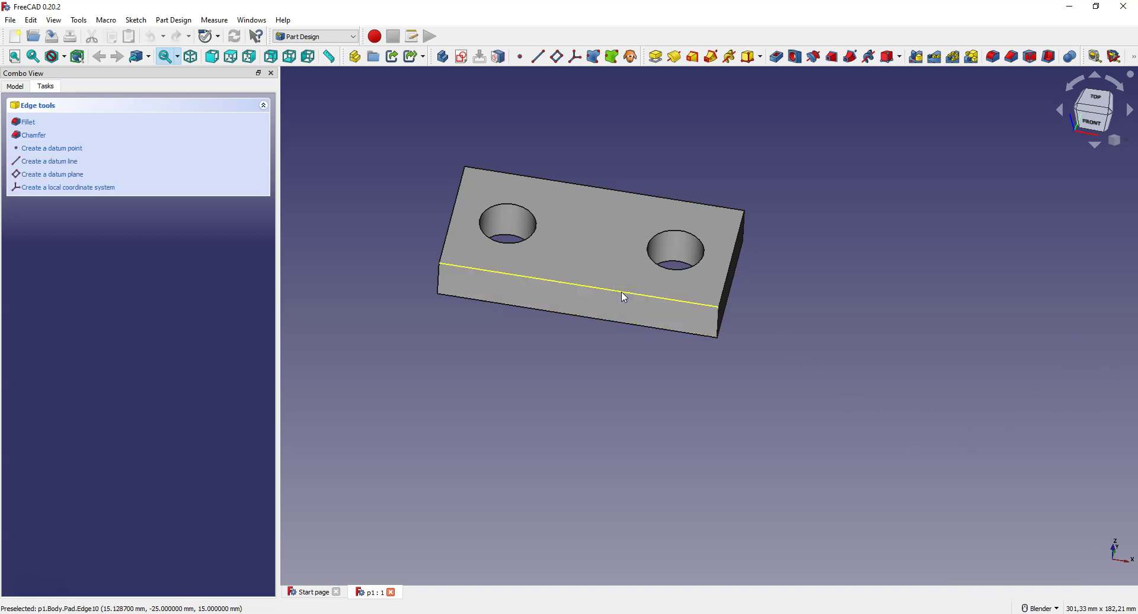
{"action": "left_click", "coordinate": [994, 57]}
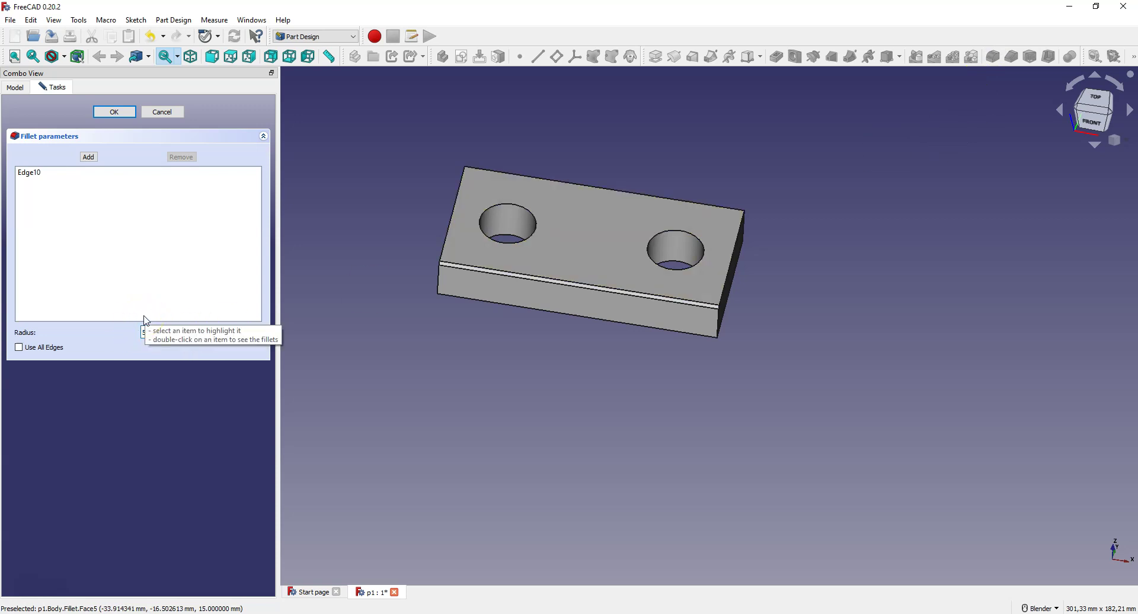
{"action": "left_click", "coordinate": [122, 332]}
{"action": "left_click", "coordinate": [88, 158]}
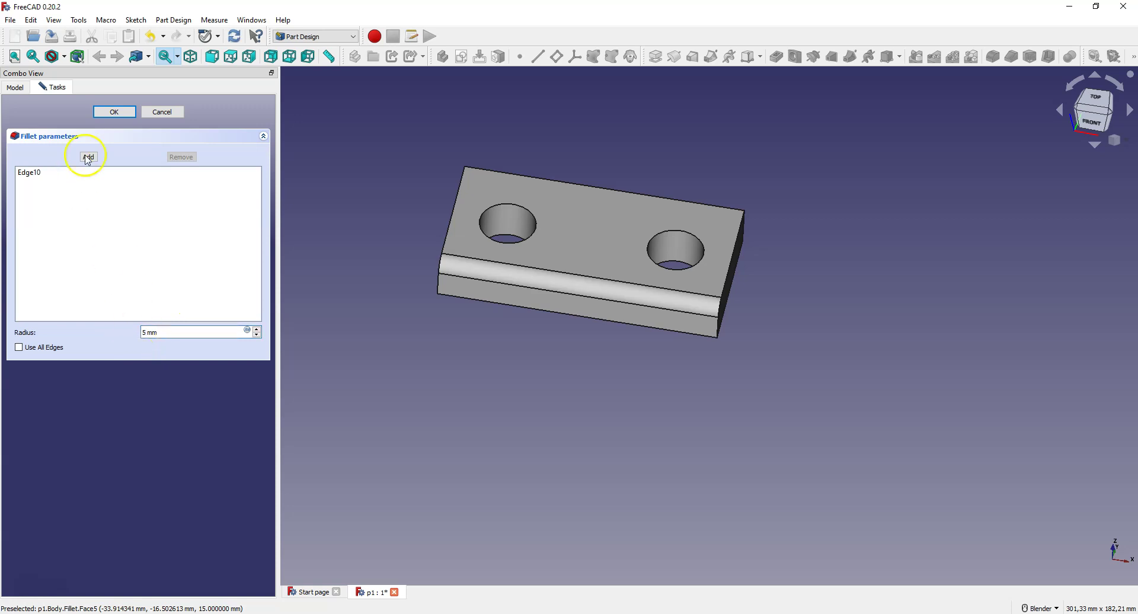
{"action": "left_click", "coordinate": [114, 111]}
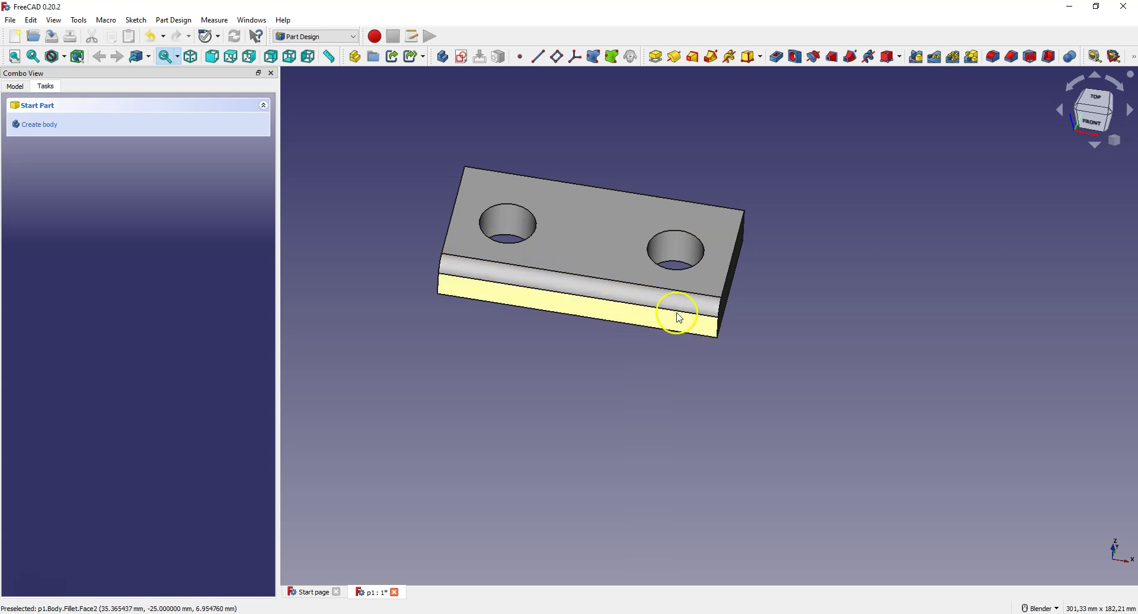
- Edit the Fillet and add the right vertical edge and the back top edge
{"action": "left_click", "coordinate": [14, 86]}
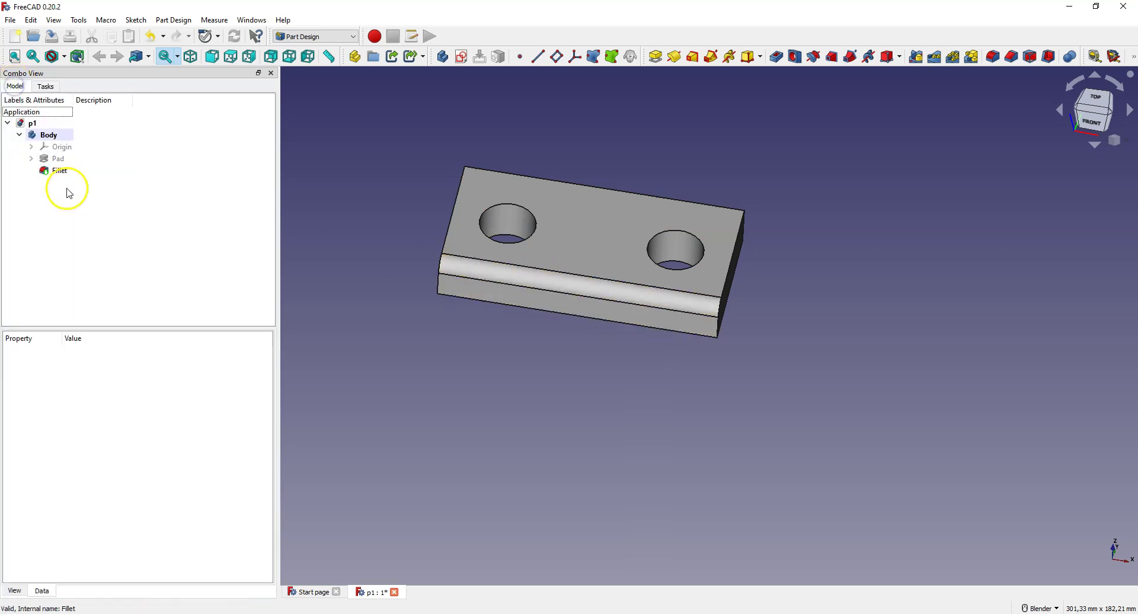
{"action": "left_click", "coordinate": [59, 171]}
{"action": "right_click", "coordinate": [59, 173]}
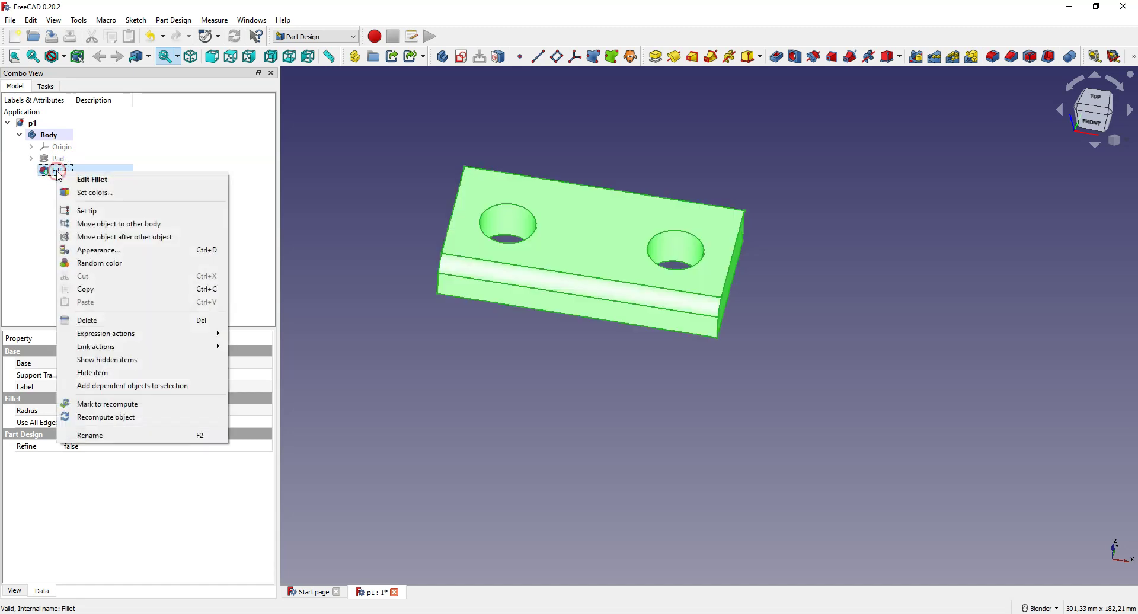
{"action": "left_click", "coordinate": [109, 181]}
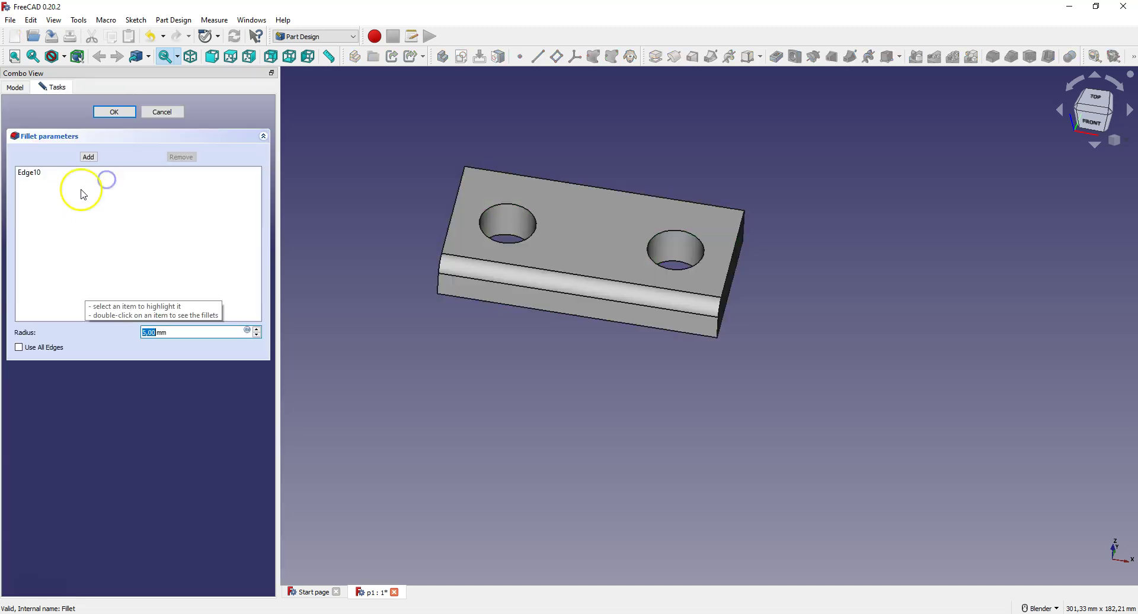
{"action": "left_click", "coordinate": [88, 157]}
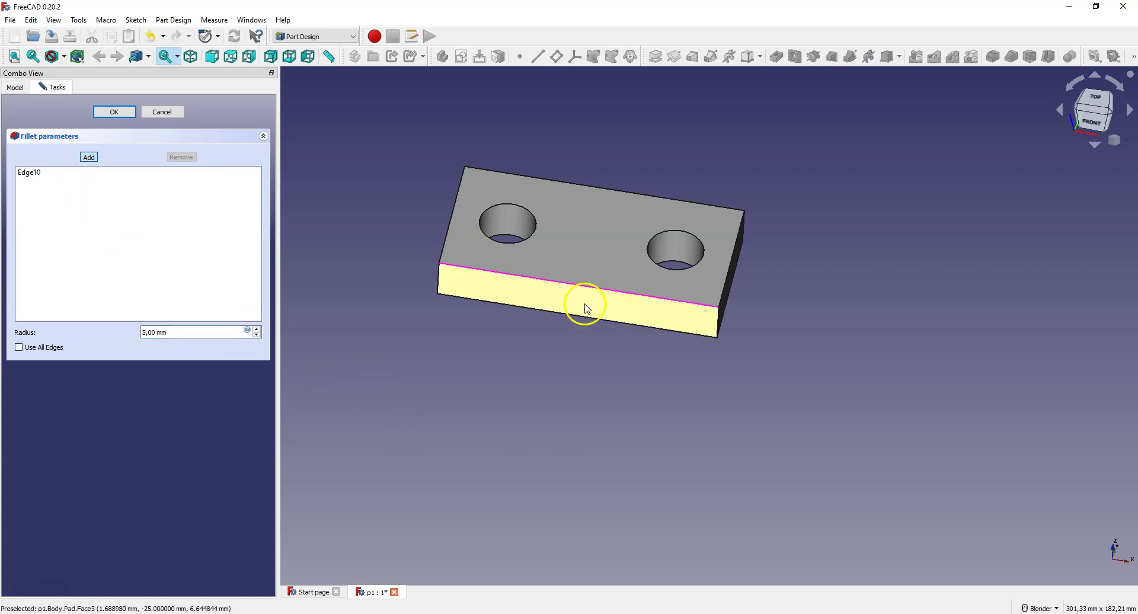
{"action": "left_click", "coordinate": [725, 279]}
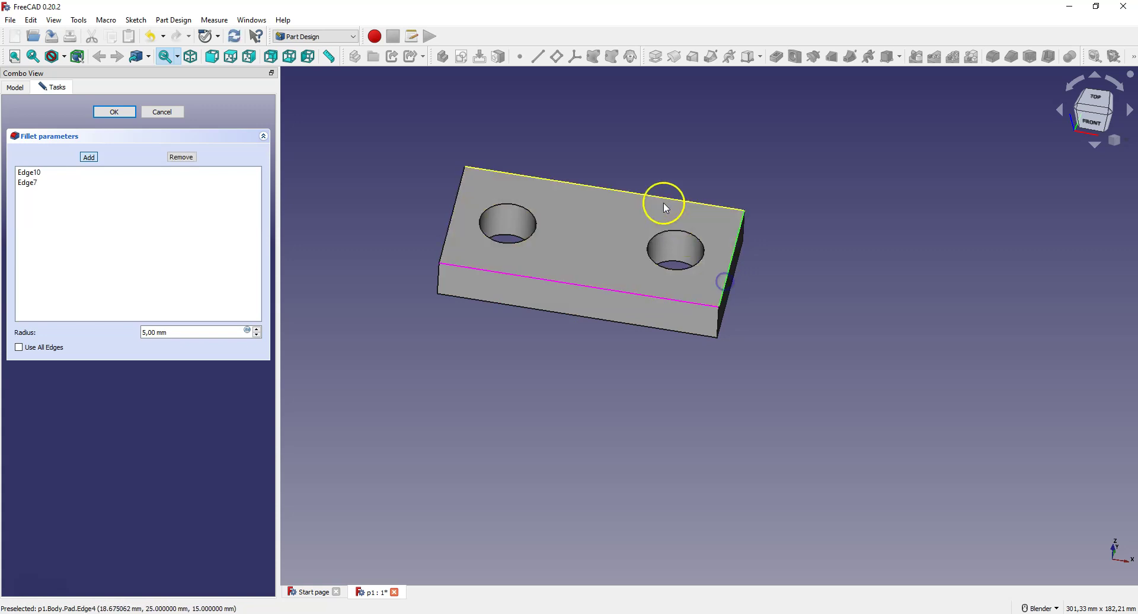
{"action": "left_click", "coordinate": [657, 200]}
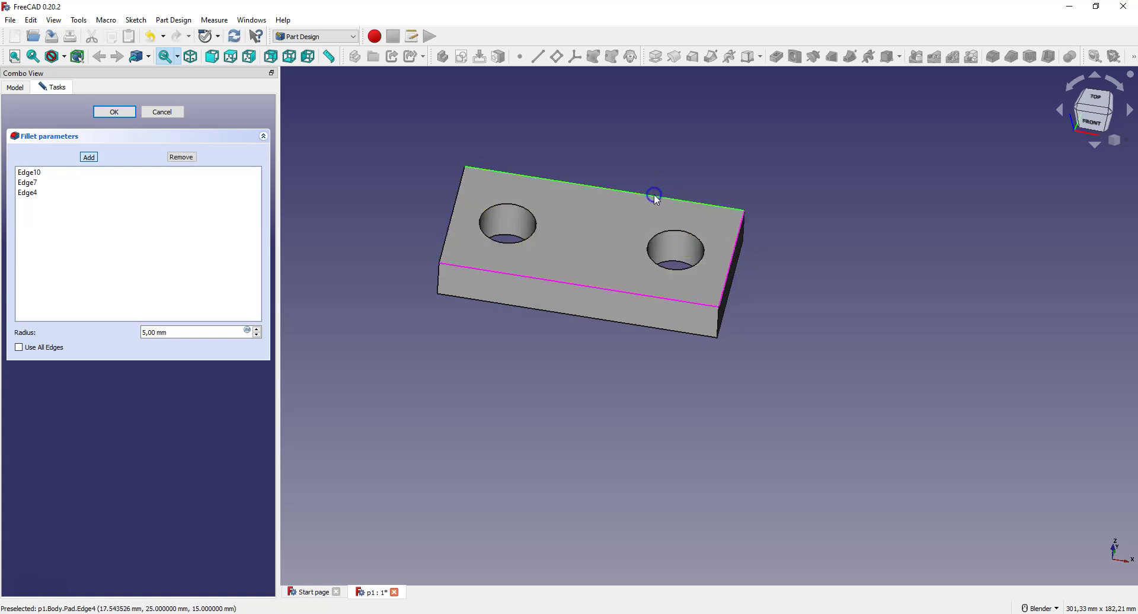
{"action": "left_click", "coordinate": [90, 158]}
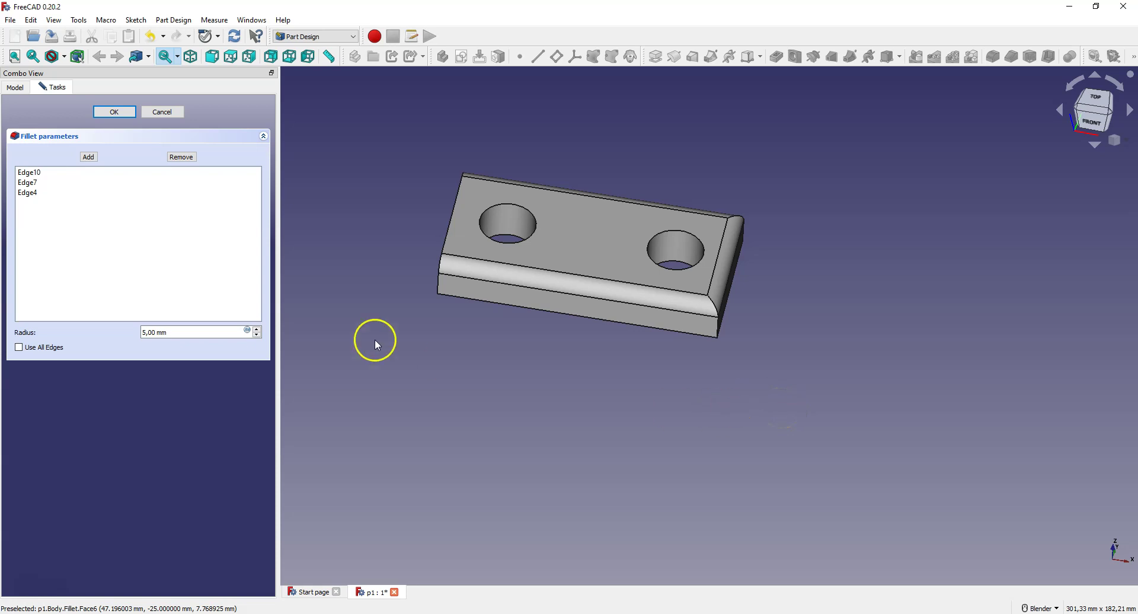
- Remove Edge7 (the right vertical edge) from the fillet and confirm it
{"action": "left_click", "coordinate": [182, 157]}
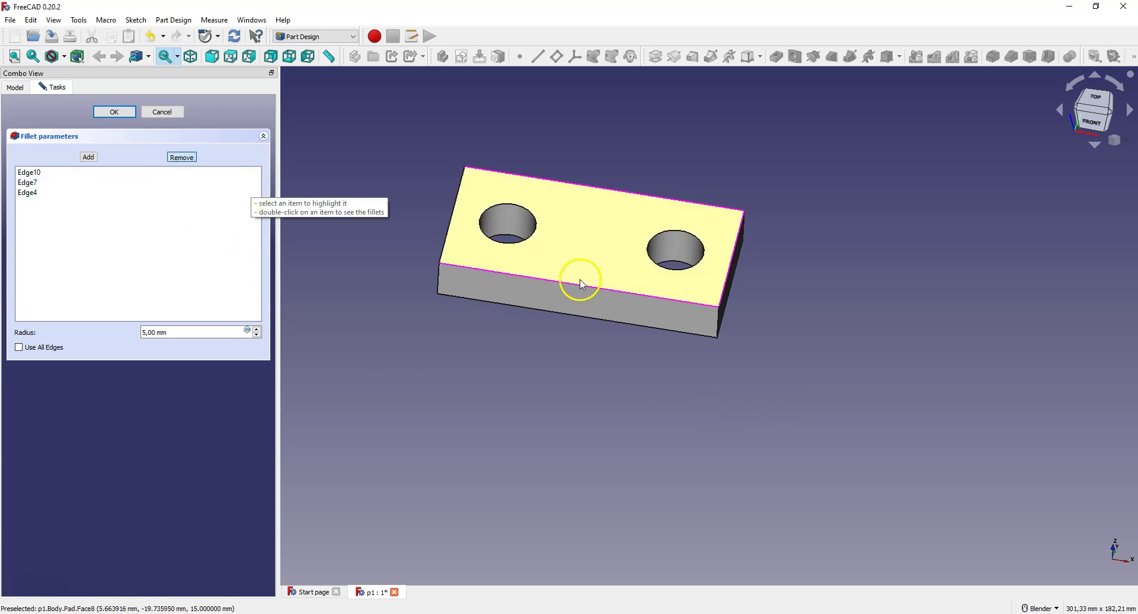
{"action": "left_click", "coordinate": [733, 266]}
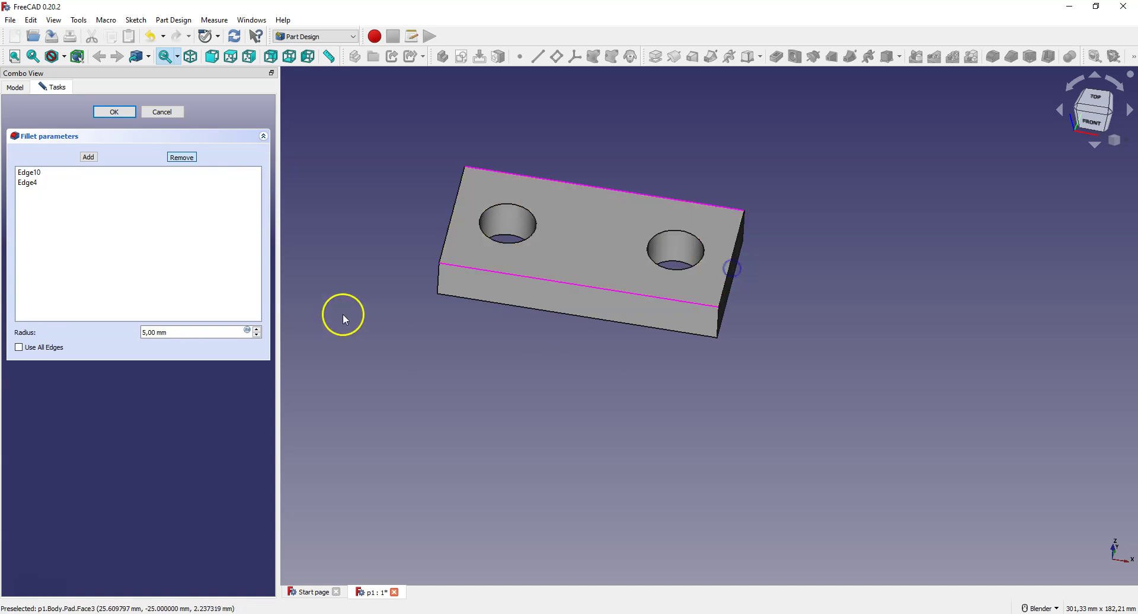
{"action": "left_click", "coordinate": [198, 158]}
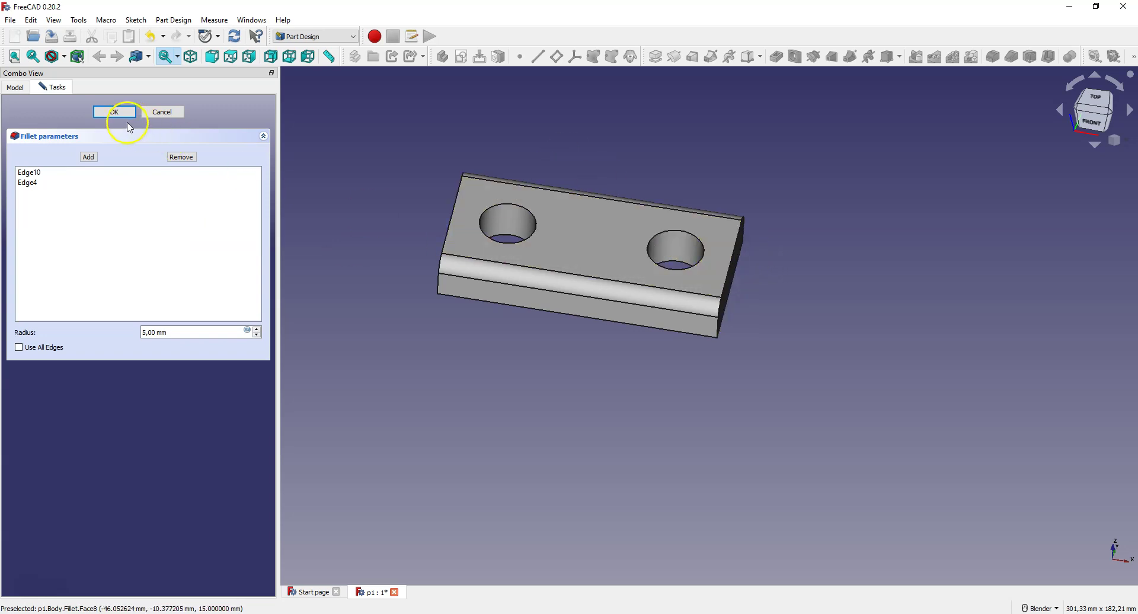
{"action": "left_click", "coordinate": [111, 112]}
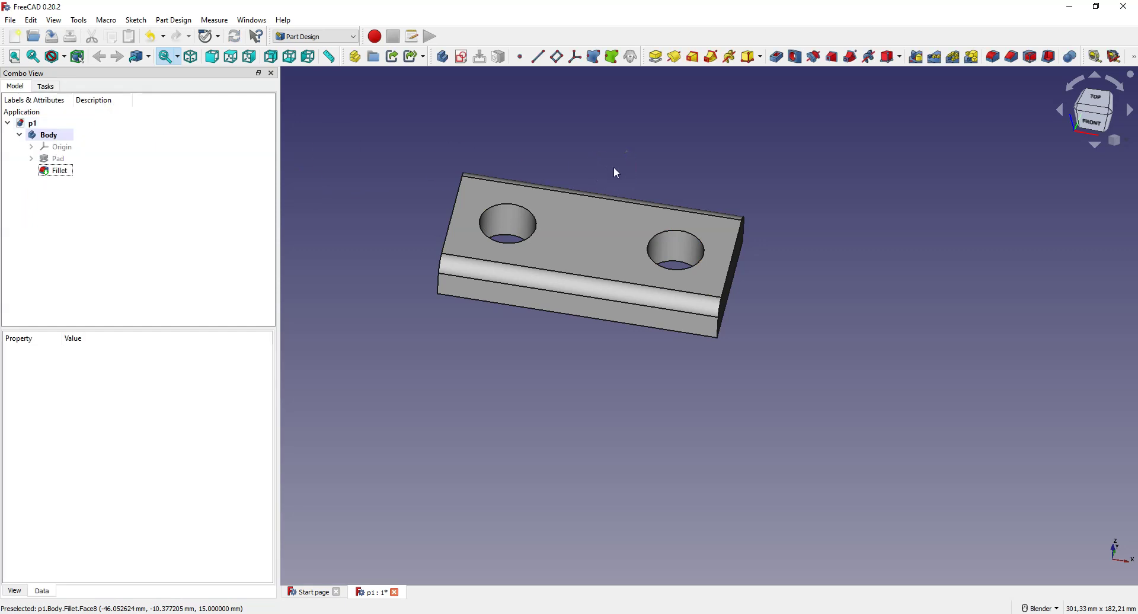
- Delete the existing Fillet feature and clear the selection
{"action": "left_click", "coordinate": [64, 171]}
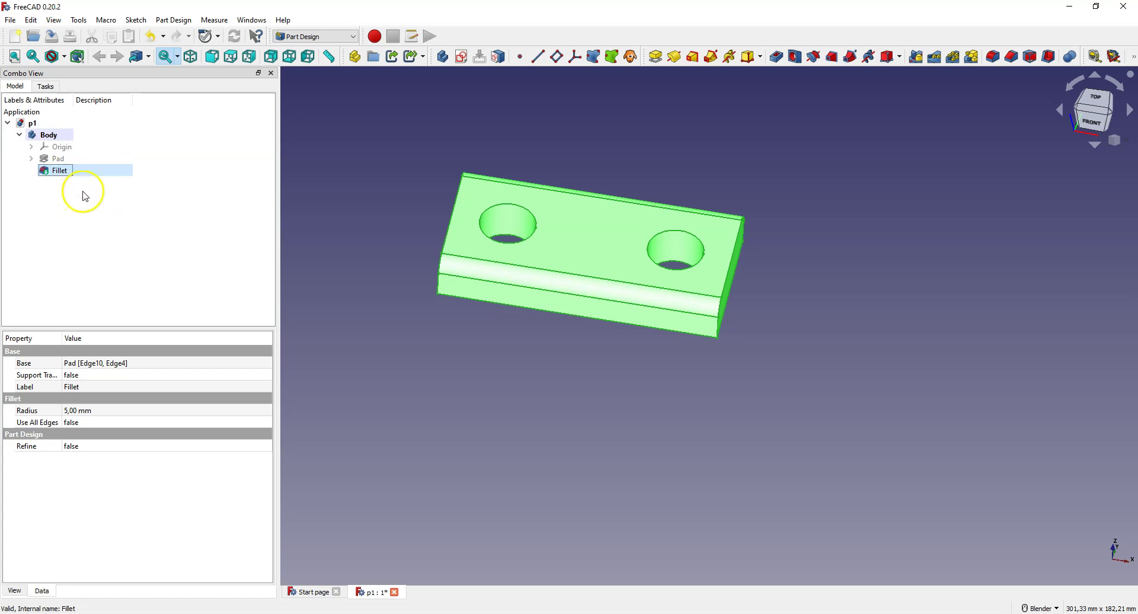
{"action": "key", "text": "Delete"}
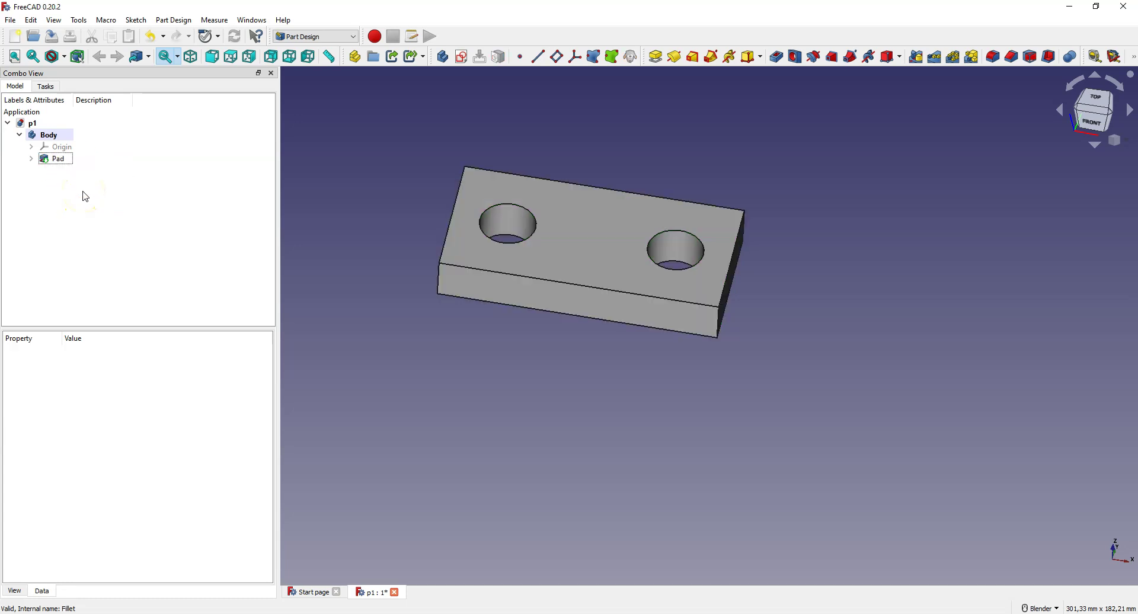
{"action": "left_click", "coordinate": [483, 365]}
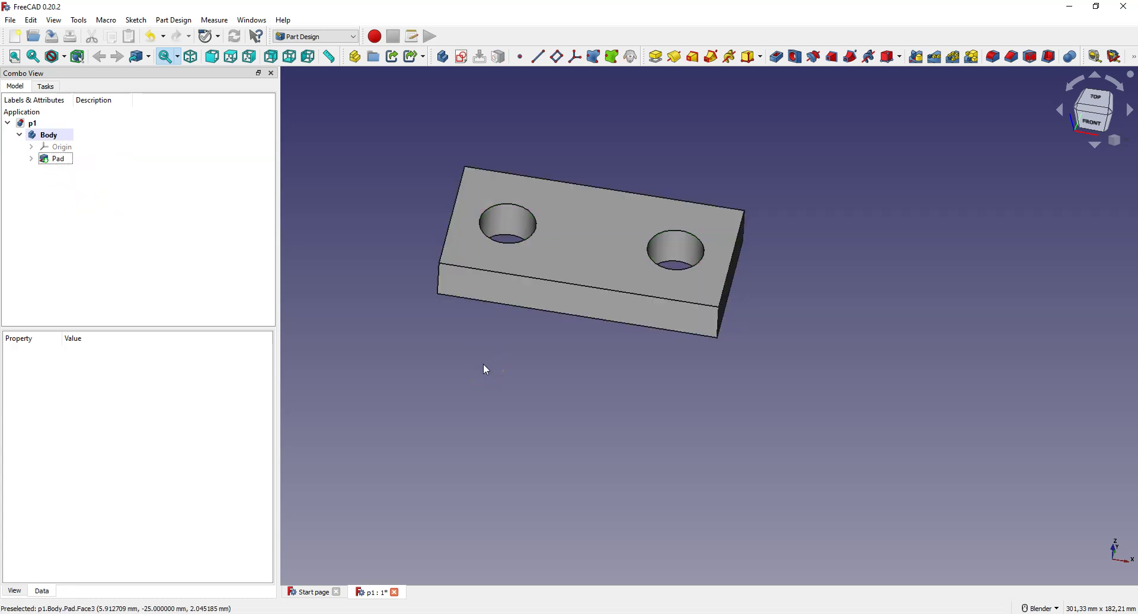
- Select the plate's front top, right vertical and back top edges
{"action": "left_click", "coordinate": [597, 288]}
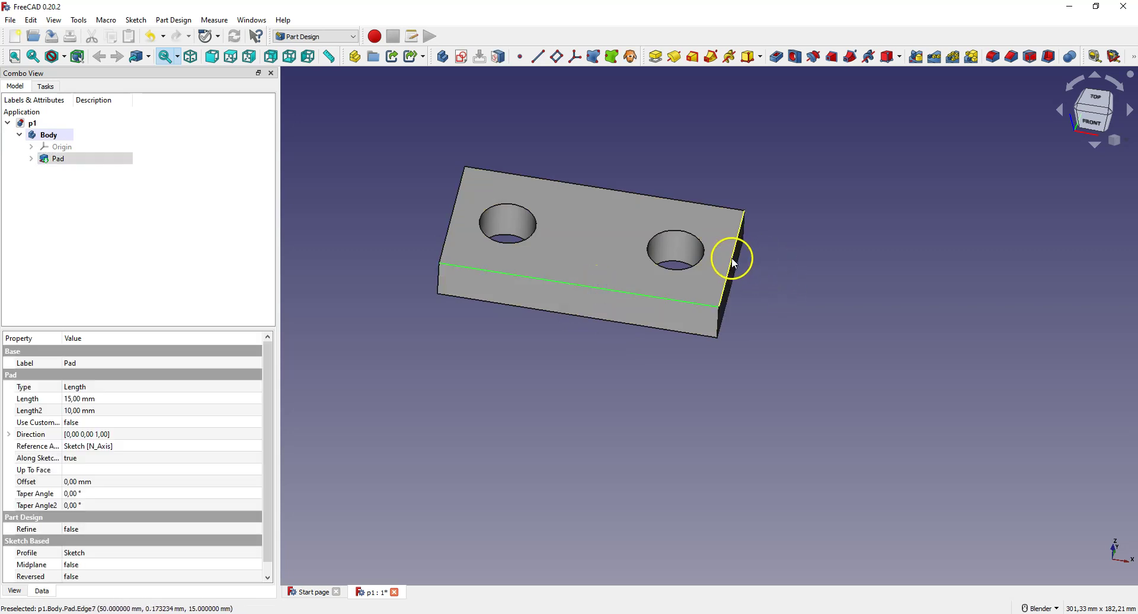
{"action": "left_click", "coordinate": [733, 263], "text": "ctrl"}
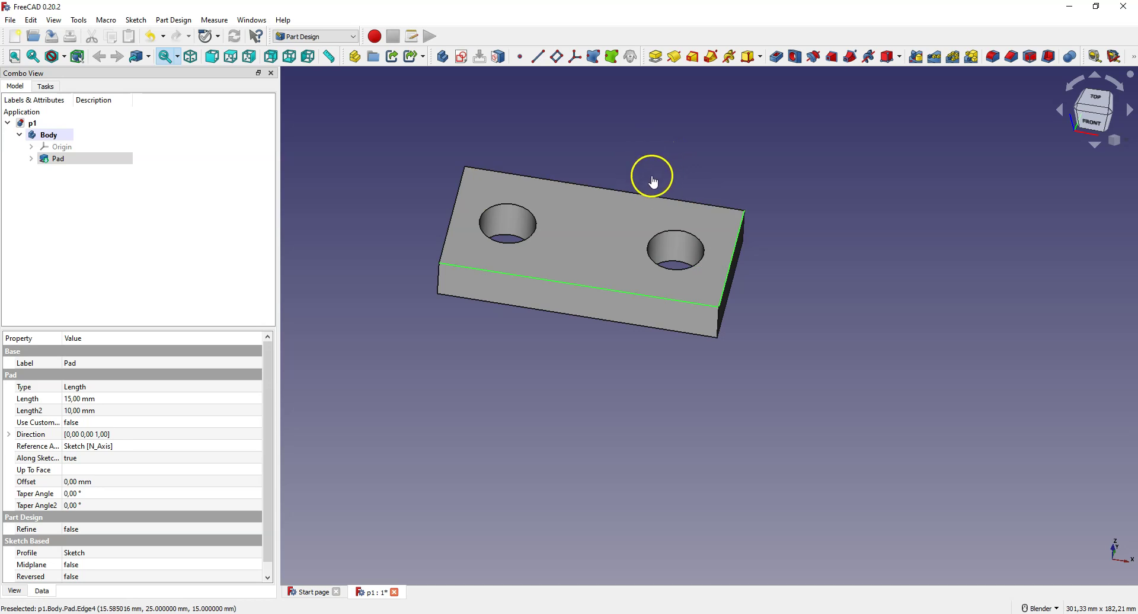
{"action": "left_click", "coordinate": [632, 197], "text": "ctrl"}
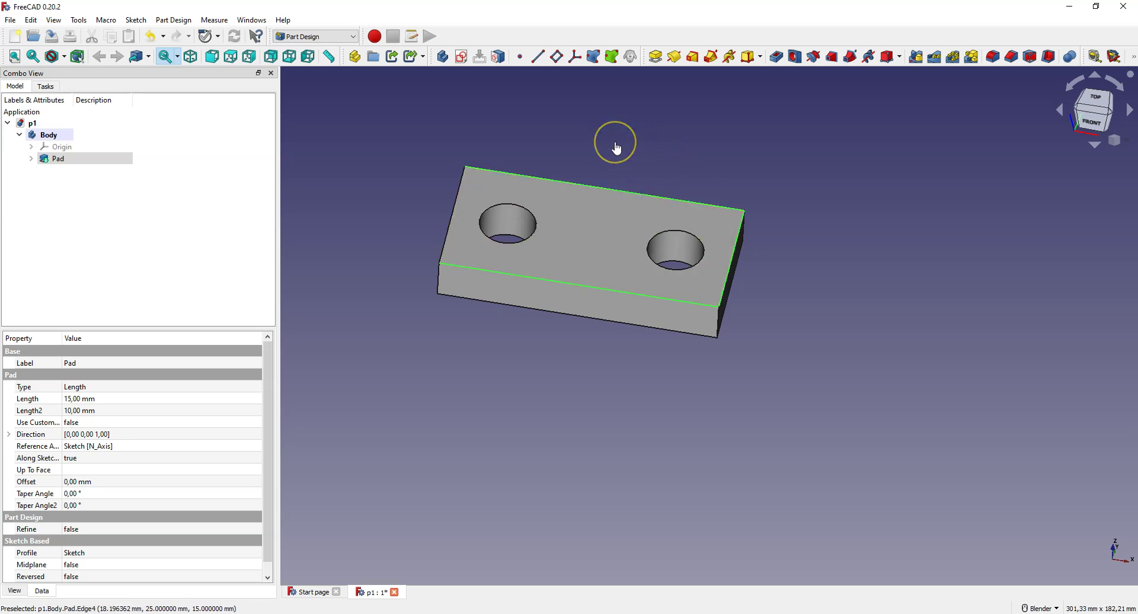
{"action": "left_click", "coordinate": [804, 185]}
- Fillet Edge10, Edge7 and Edge4 at 3 mm, then delete that Fillet feature
{"action": "left_click", "coordinate": [993, 57]}
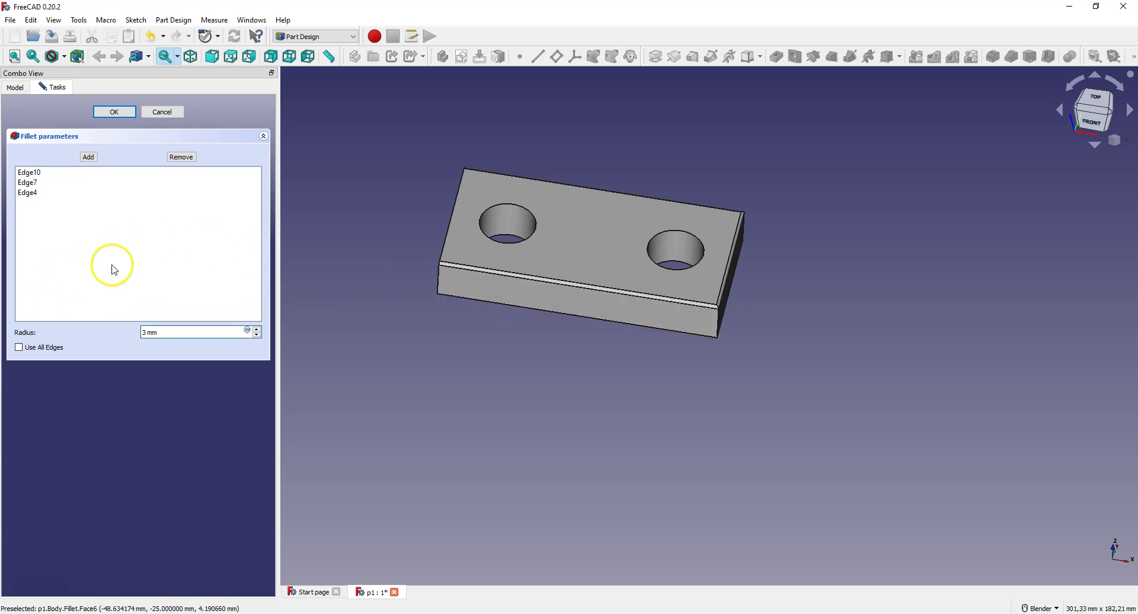
{"action": "left_click", "coordinate": [144, 273]}
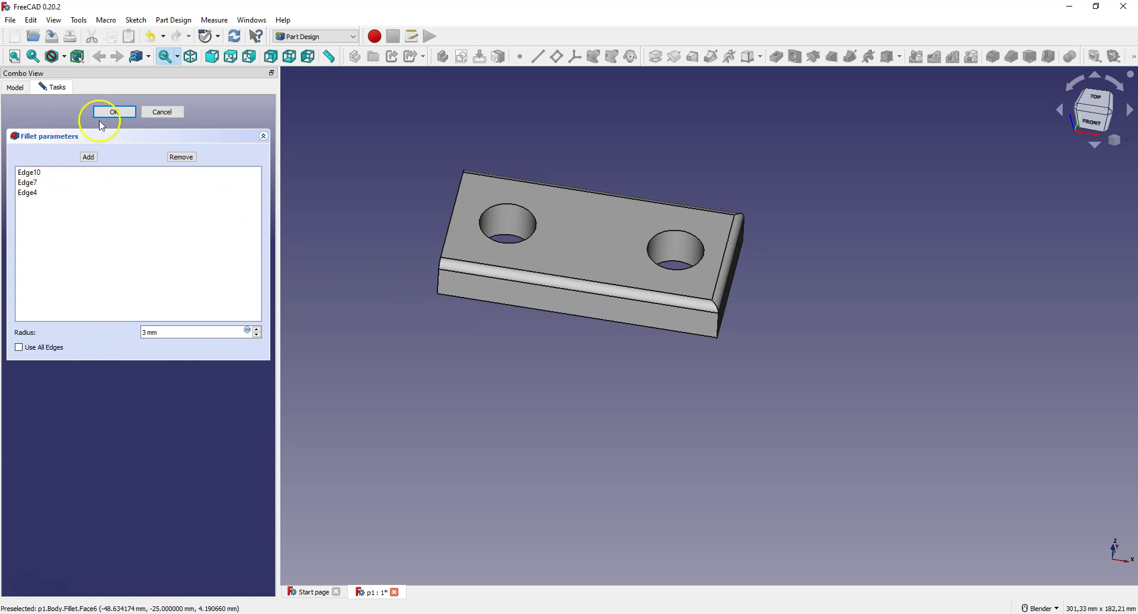
{"action": "left_click", "coordinate": [126, 112]}
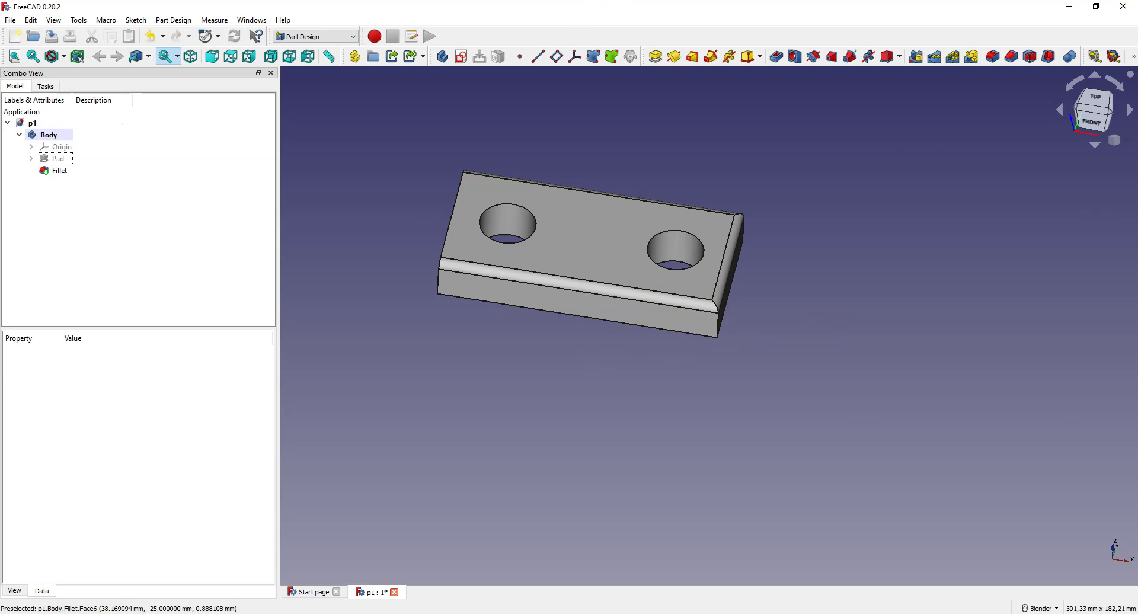
{"action": "left_click", "coordinate": [59, 170]}
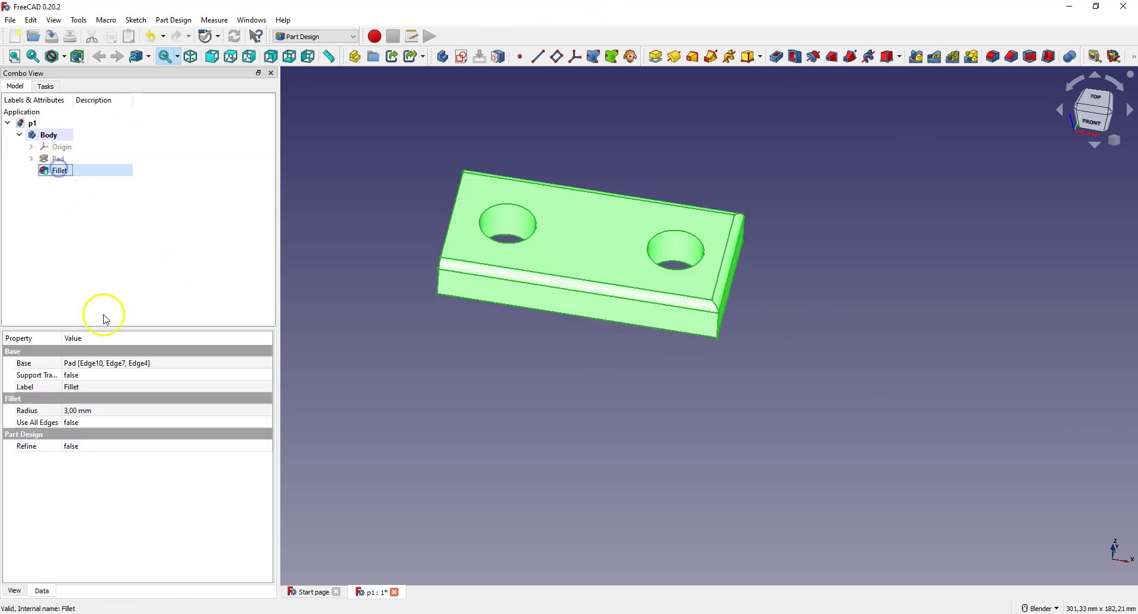
{"action": "key", "text": "Delete"}
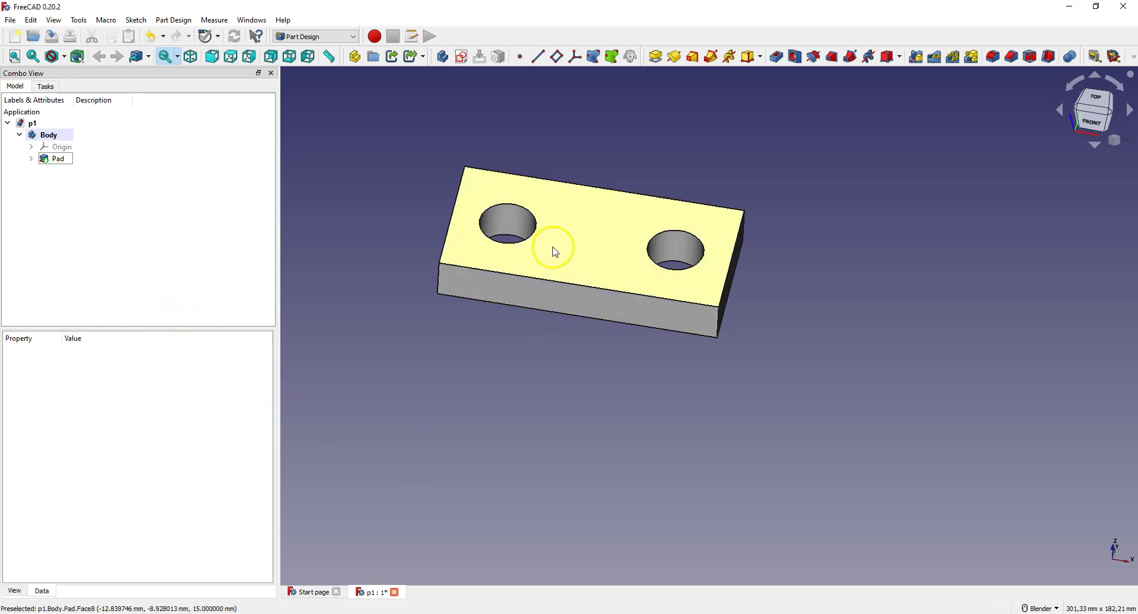
- Fillet all plate edges at 4 mm using Use All Edges on the top face
{"action": "left_click", "coordinate": [578, 241]}
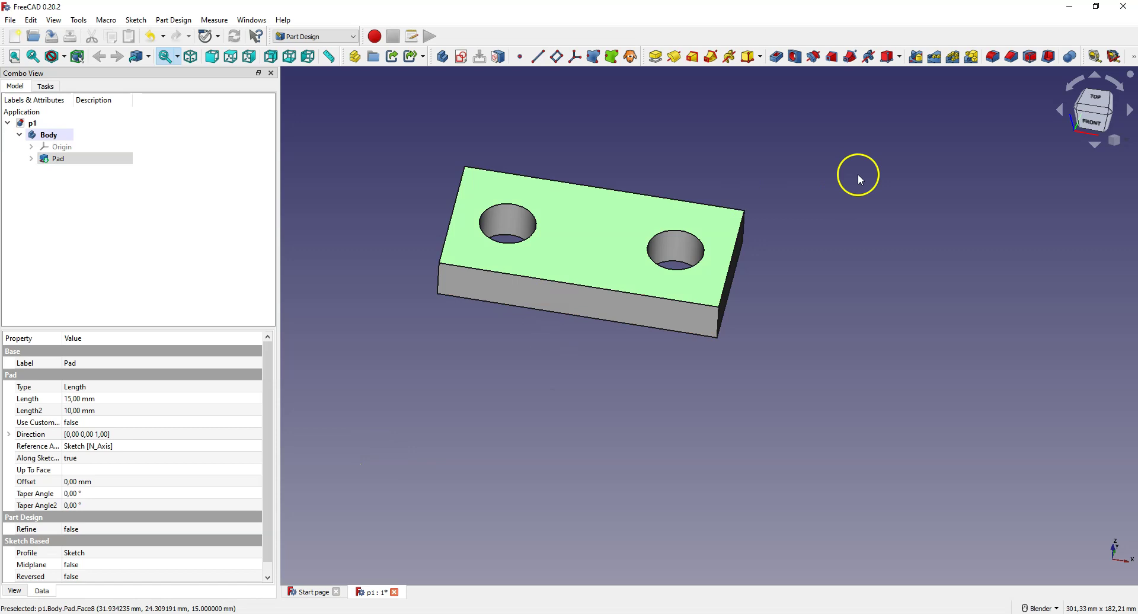
{"action": "left_click", "coordinate": [995, 57]}
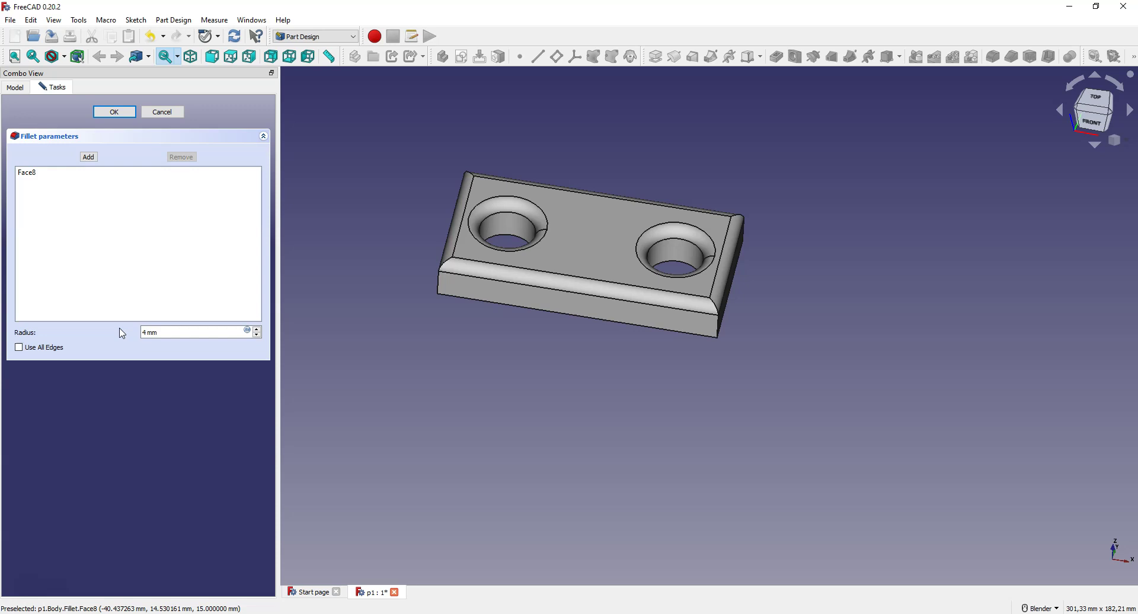
{"action": "left_click", "coordinate": [19, 347]}
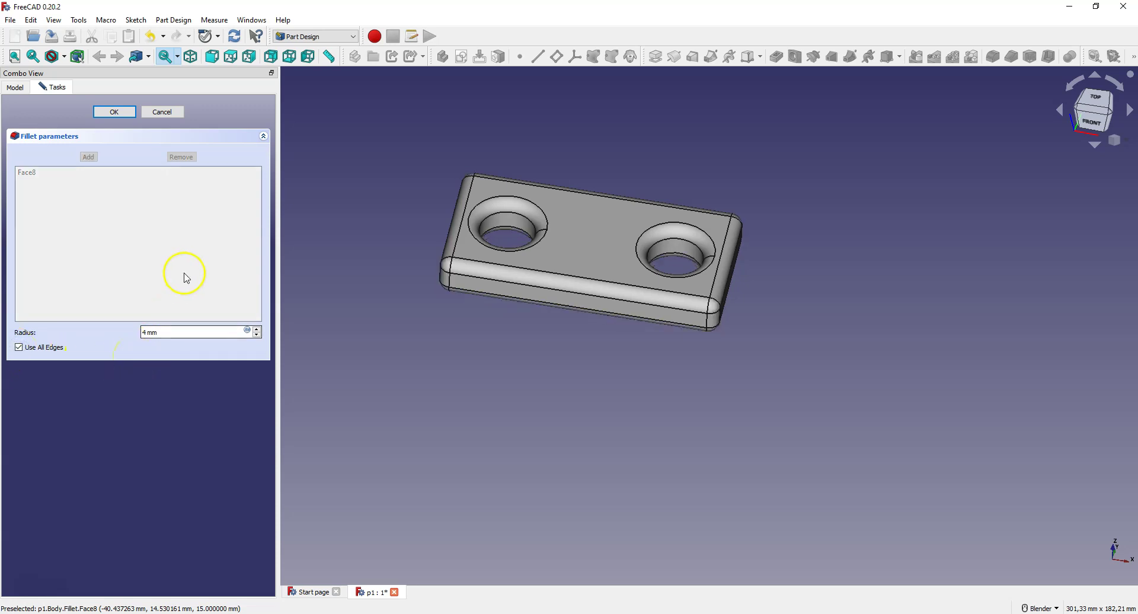
{"action": "left_click", "coordinate": [123, 111]}
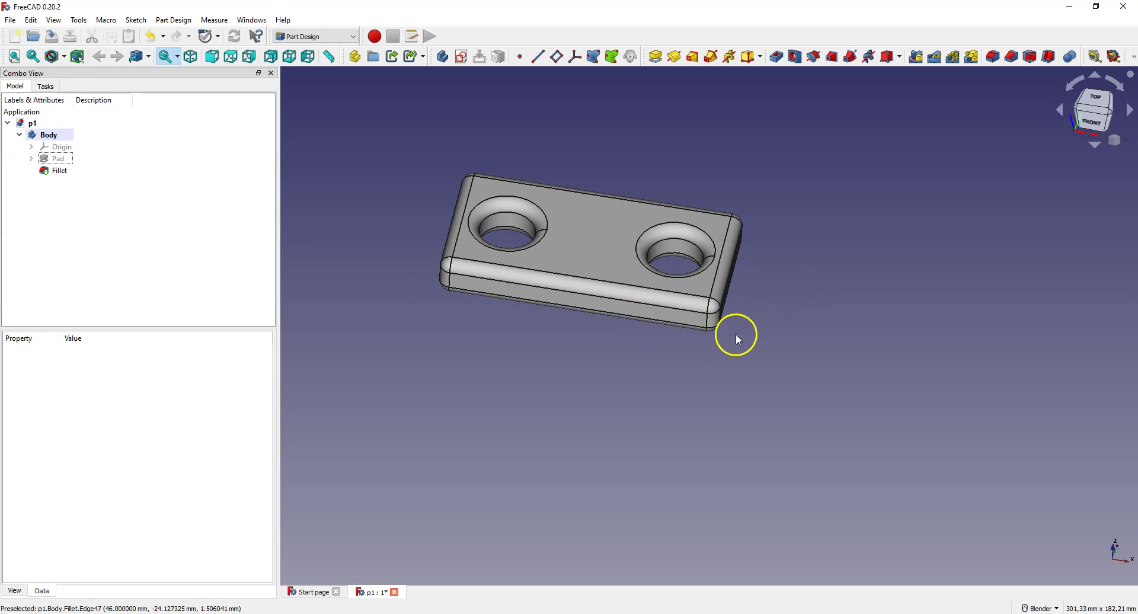
- Delete the all-edges Fillet feature from the model tree
{"action": "middle_click_drag", "start_coordinate": [644, 300], "coordinate": [496, 331]}
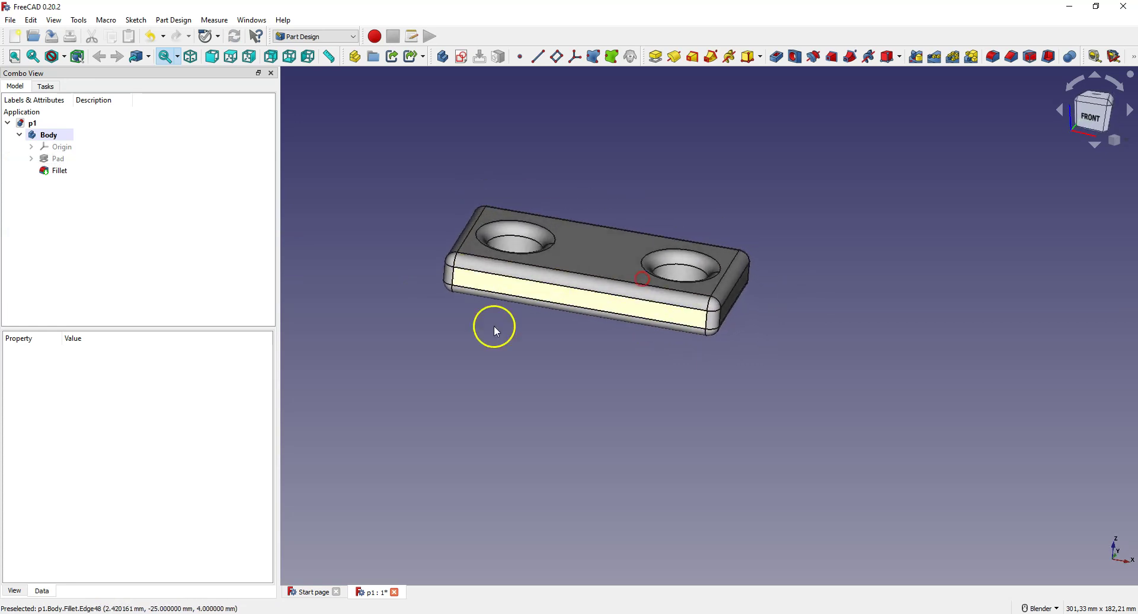
{"action": "left_click", "coordinate": [57, 170]}
{"action": "key", "text": "Delete"}
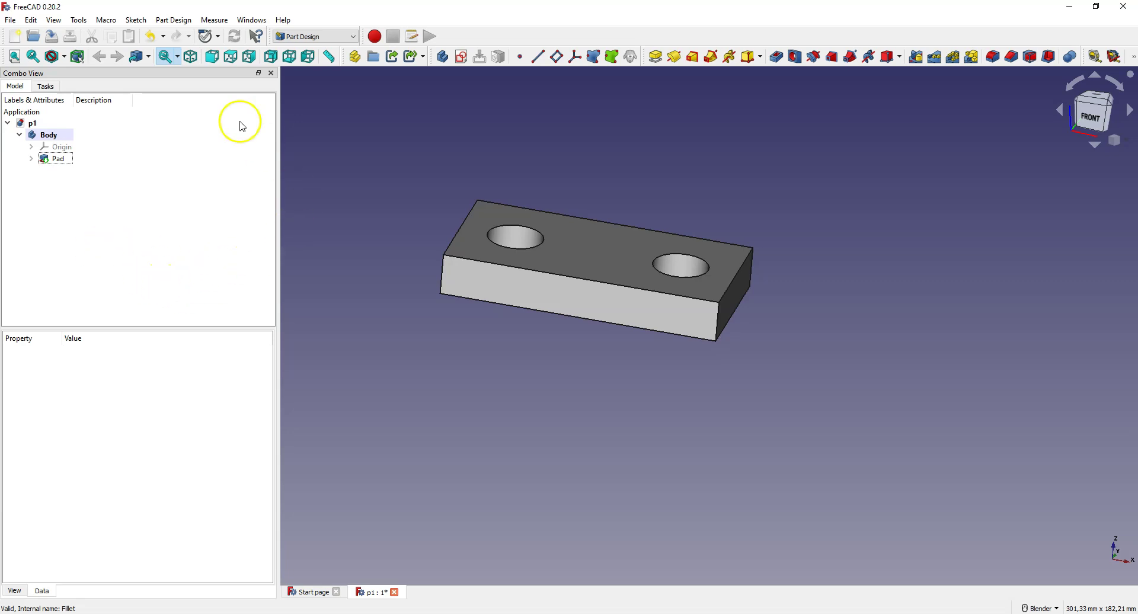
- In Wireframe draw style, select the plate's four vertical corner edges
{"action": "left_click", "coordinate": [66, 57]}
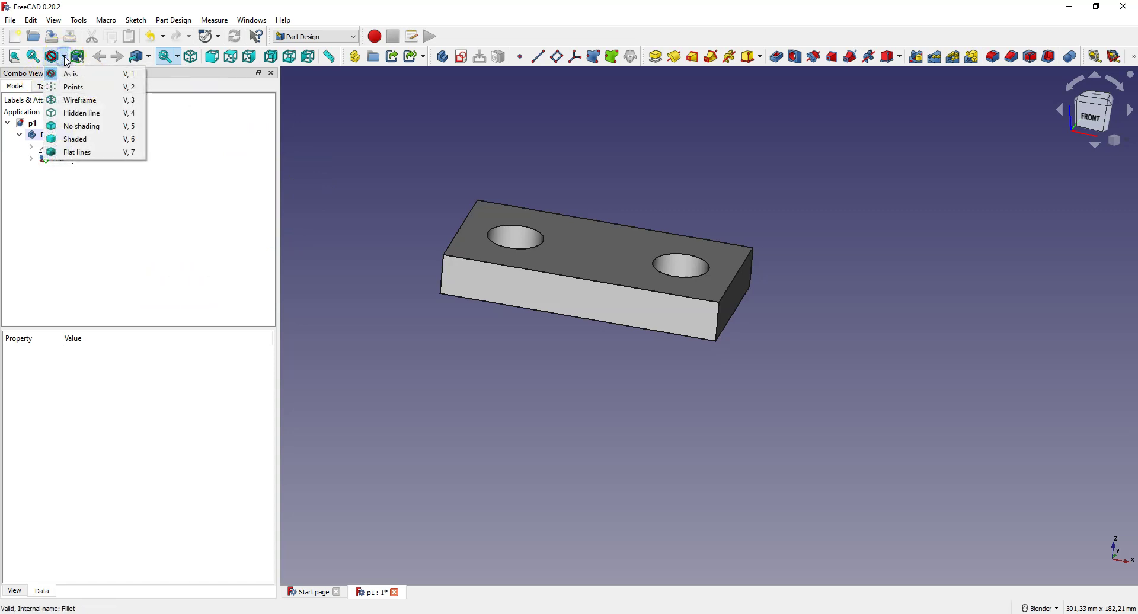
{"action": "left_click", "coordinate": [95, 100]}
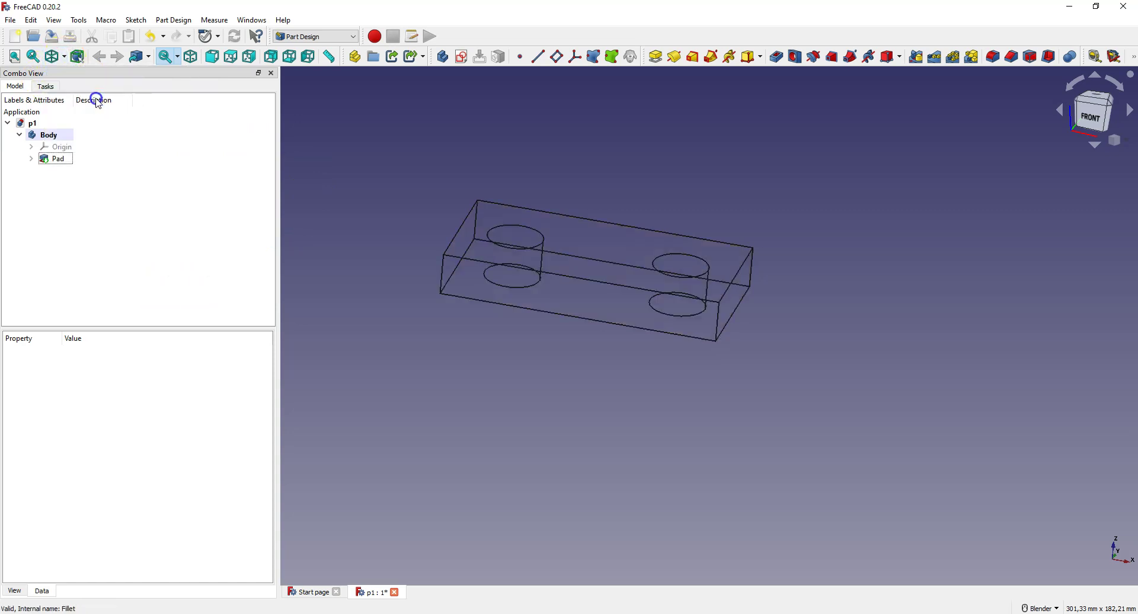
{"action": "middle_click_drag", "start_coordinate": [574, 155], "coordinate": [502, 332]}
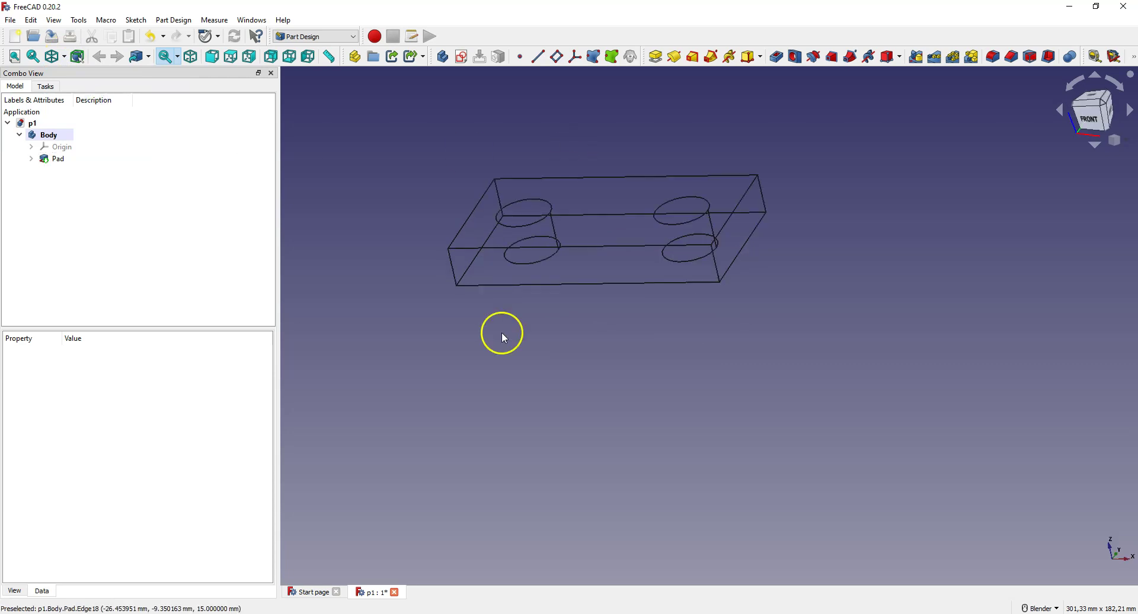
{"action": "left_click", "coordinate": [452, 269]}
{"action": "left_click", "coordinate": [496, 190], "text": "ctrl"}
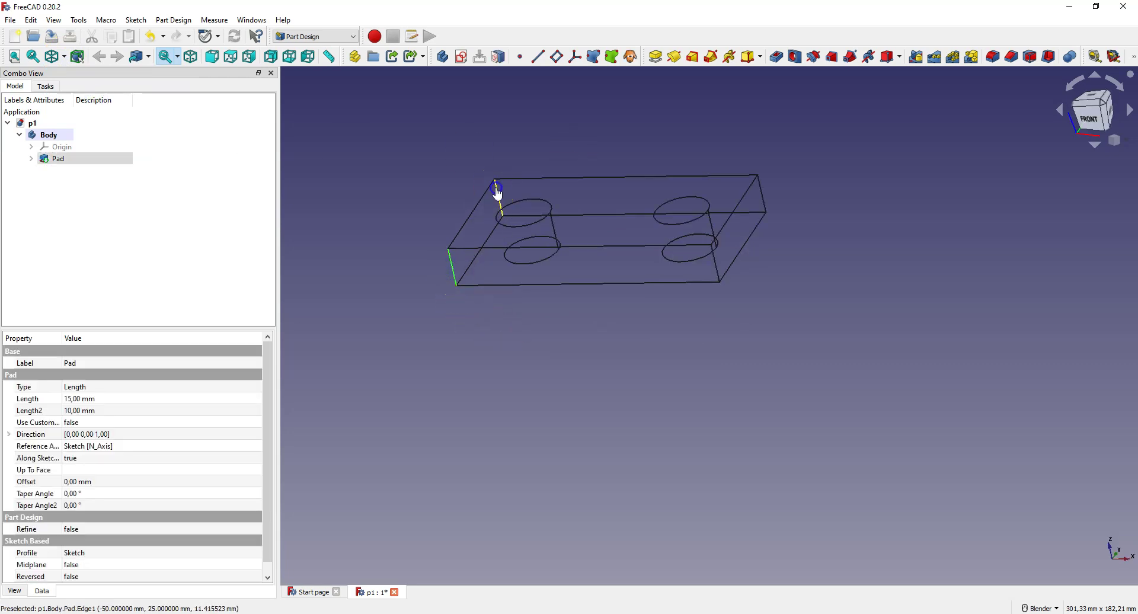
{"action": "left_click", "coordinate": [764, 189], "text": "ctrl"}
{"action": "left_click", "coordinate": [718, 255], "text": "ctrl"}
- Set the draw style back to As is
{"action": "left_click", "coordinate": [63, 57]}
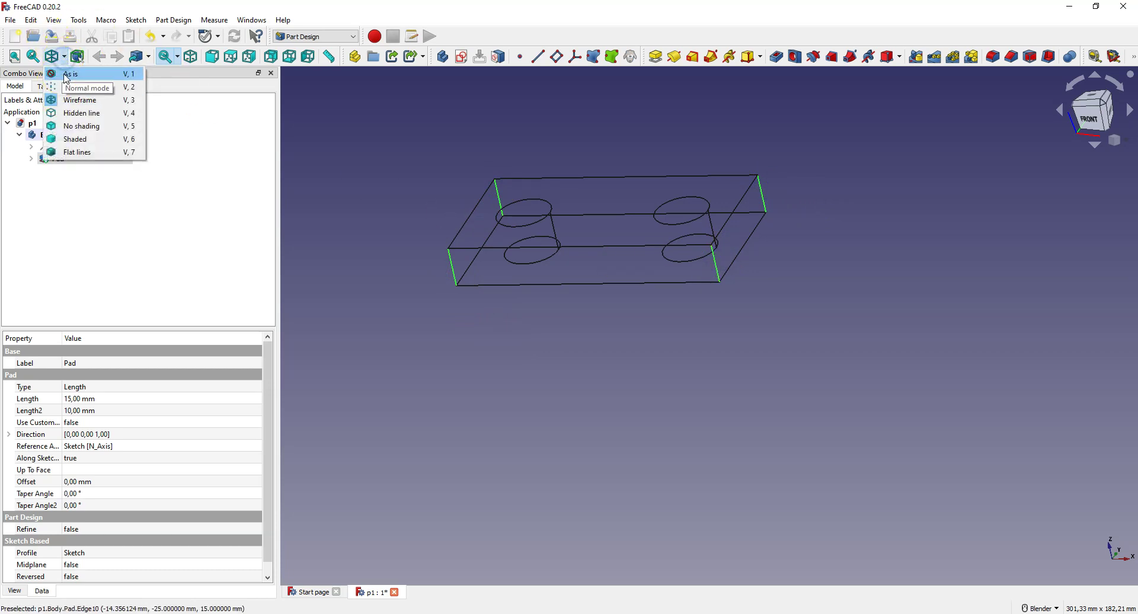
{"action": "left_click", "coordinate": [66, 75]}
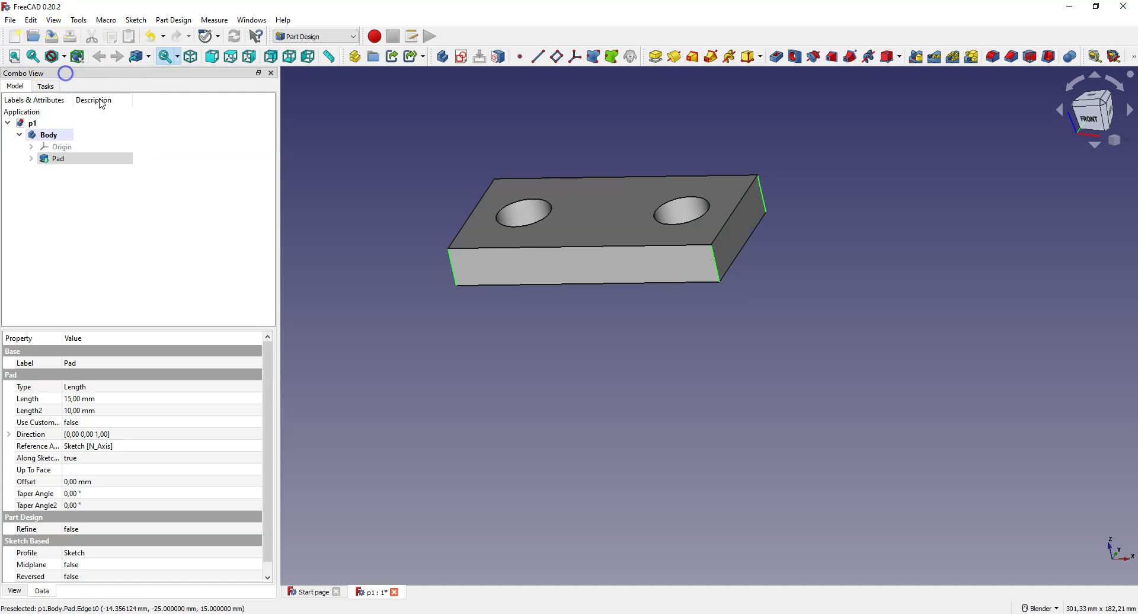
{"action": "left_click", "coordinate": [368, 364]}
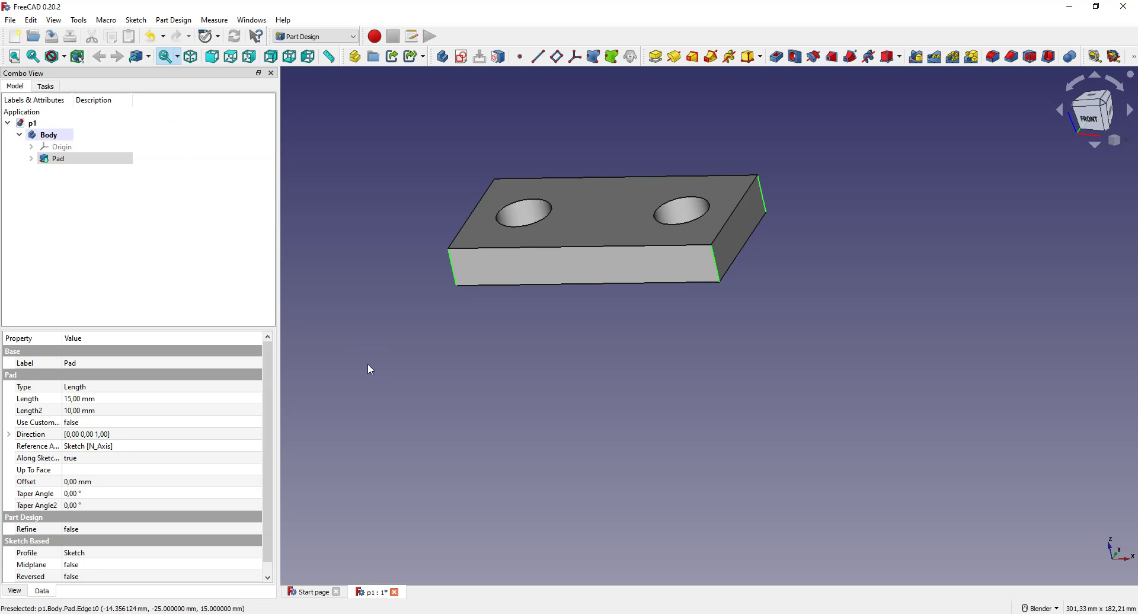